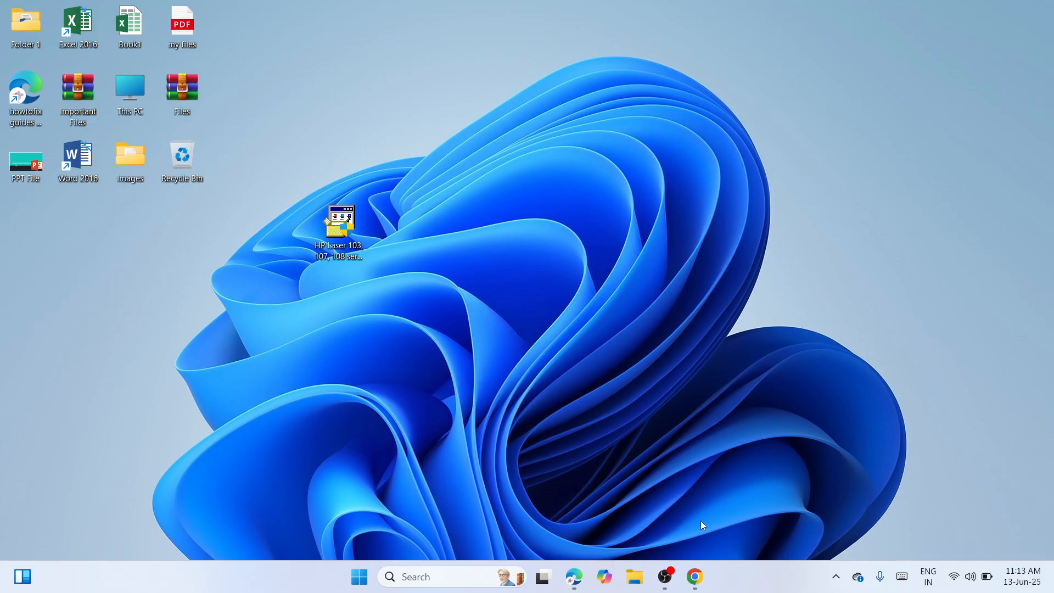
Step: Switch to Chrome and examine the HP Laser 108a software and drivers page and its web address
click(695, 577)
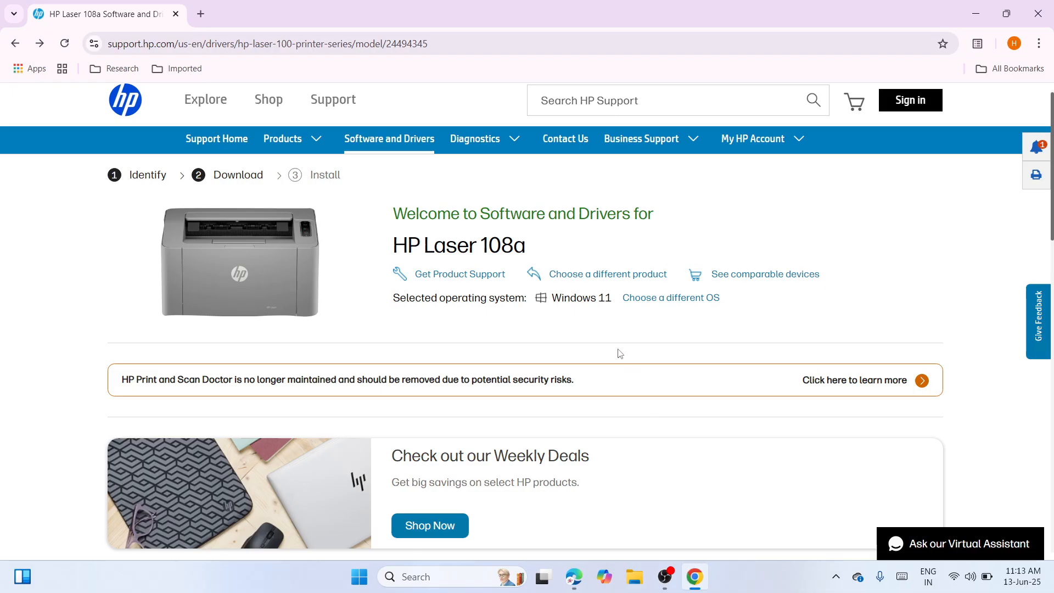
click(480, 39)
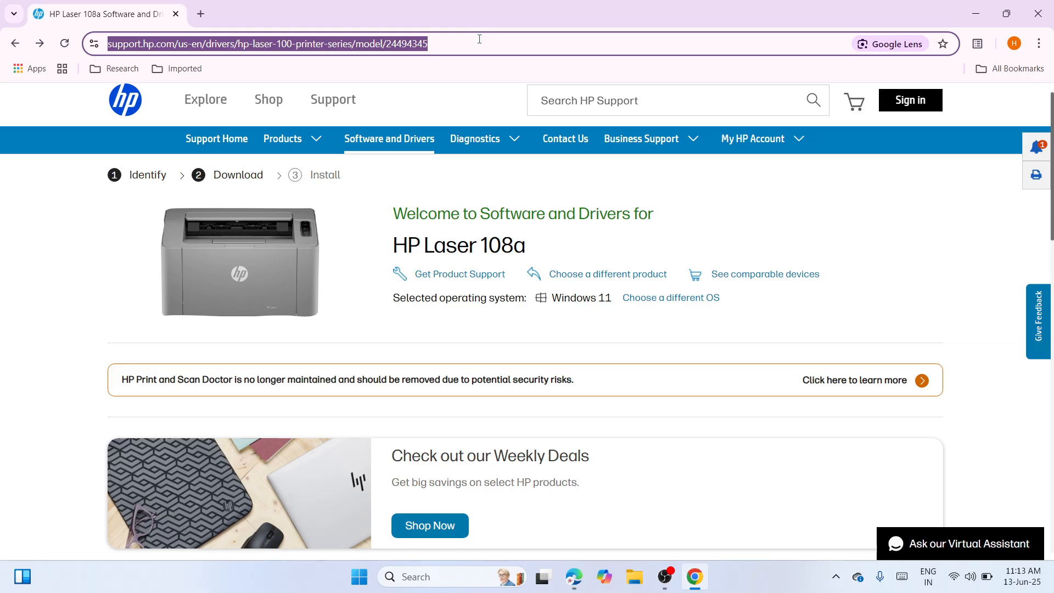
click(921, 305)
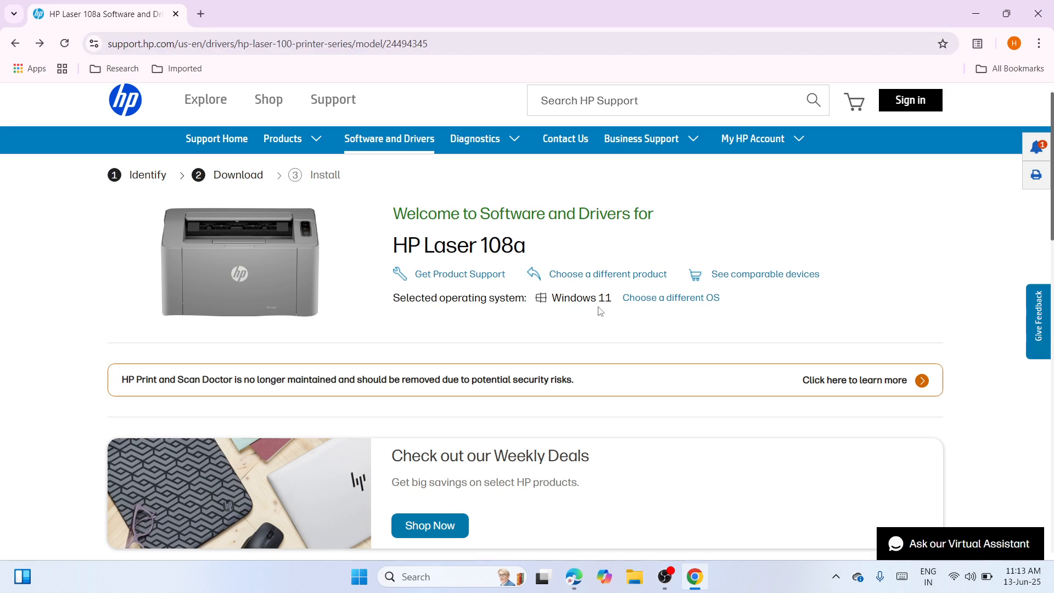
Step: Review the operating system versions offered for the HP Laser 108a drivers, keeping Windows 11
click(677, 299)
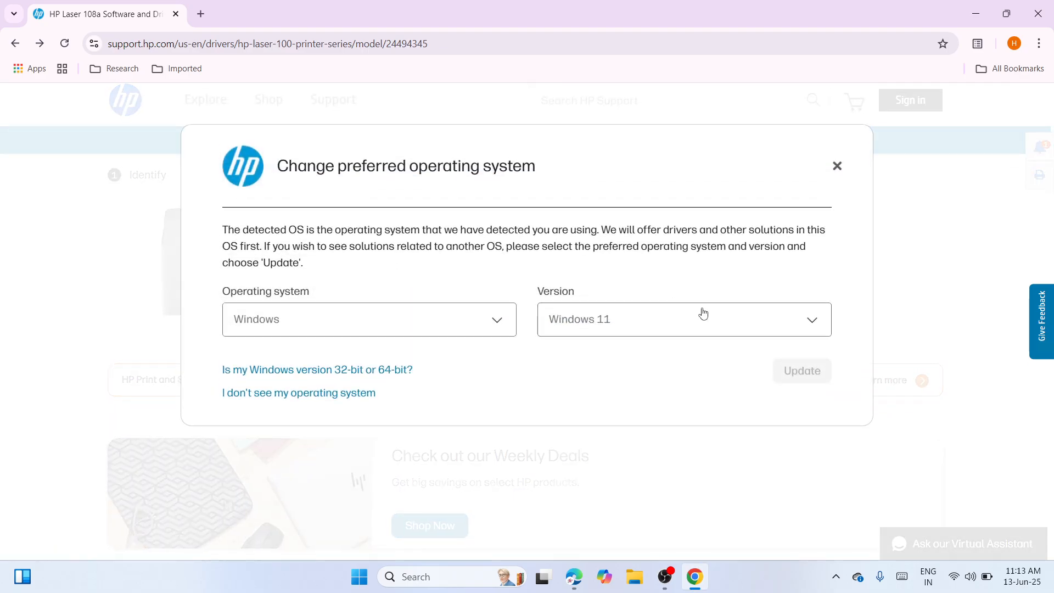
click(810, 322)
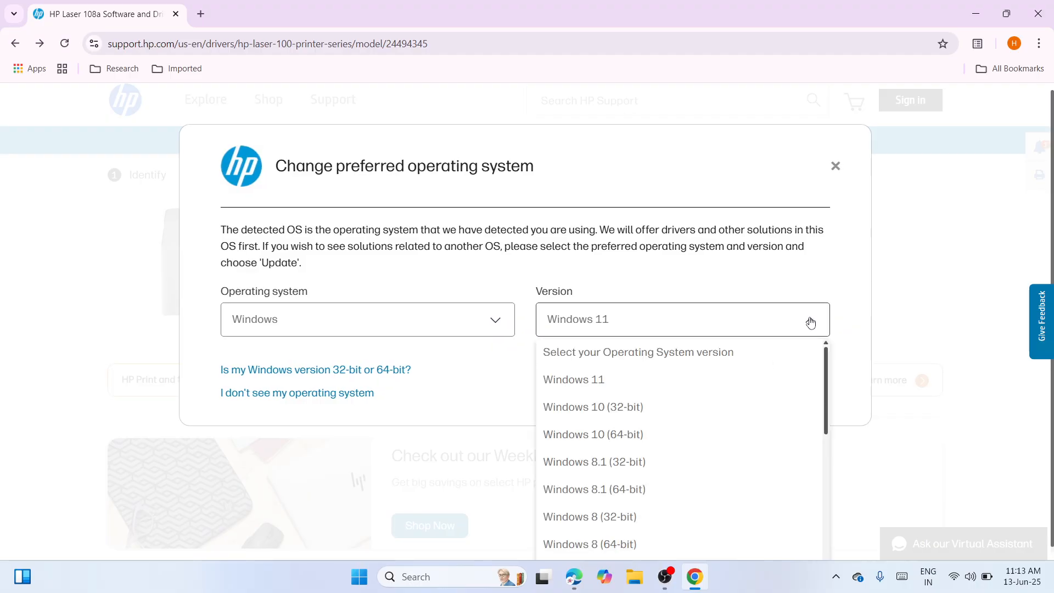
click(760, 372)
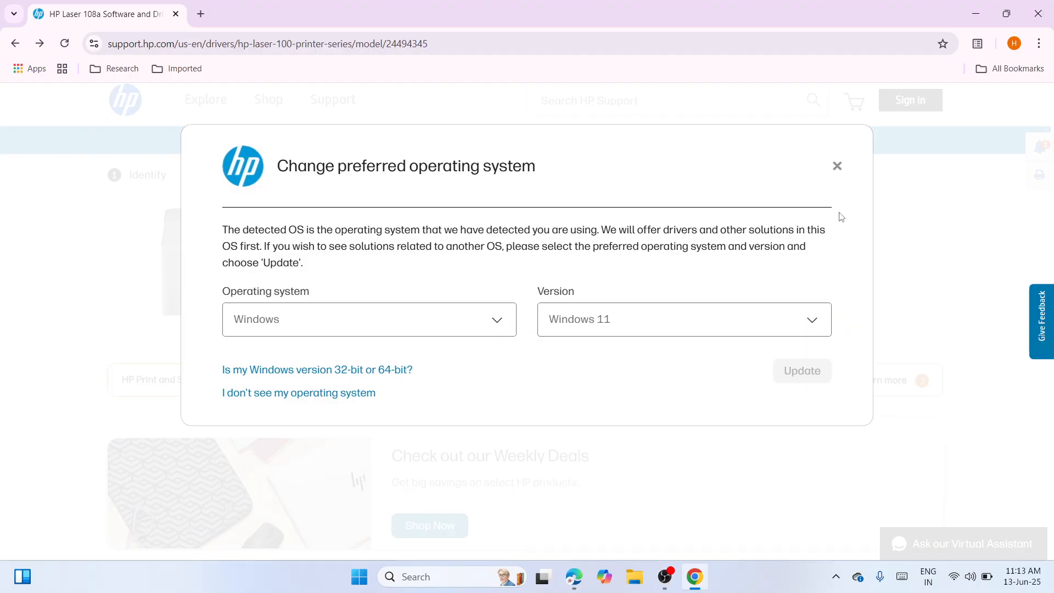
click(837, 166)
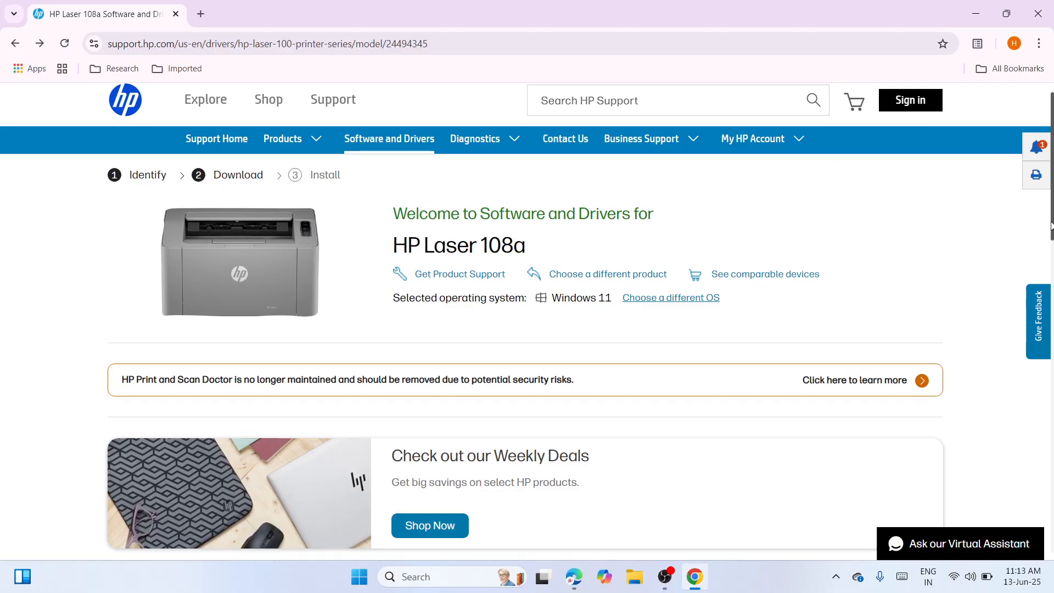
Step: Examine the HP Laser 103, 107, 108 series Full Solution Software and Drivers download entry, and close the browser
drag(1052, 276, 1050, 286)
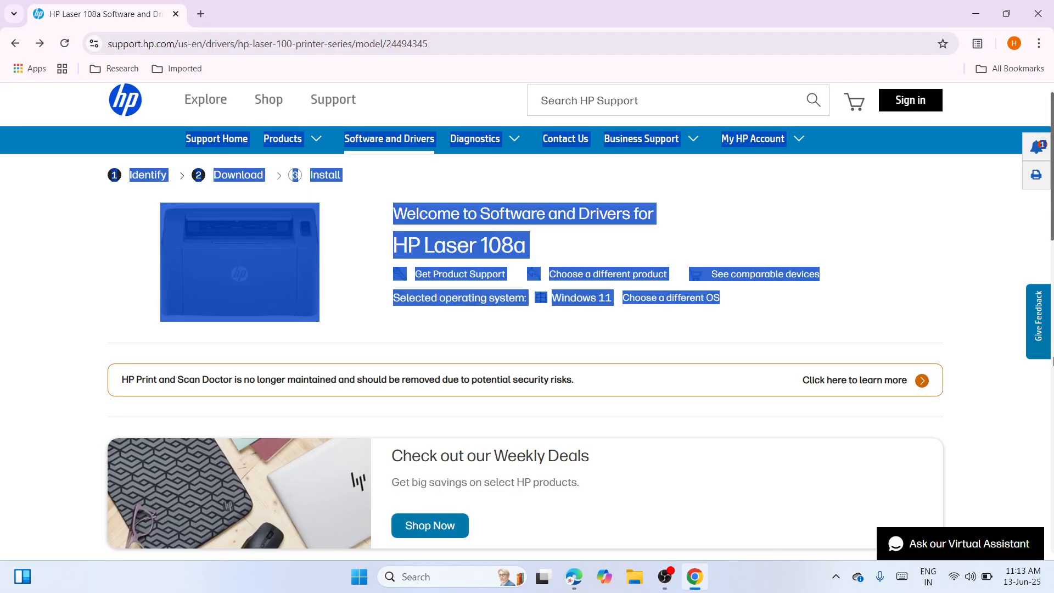
click(955, 295)
scroll(899, 346, down, 10)
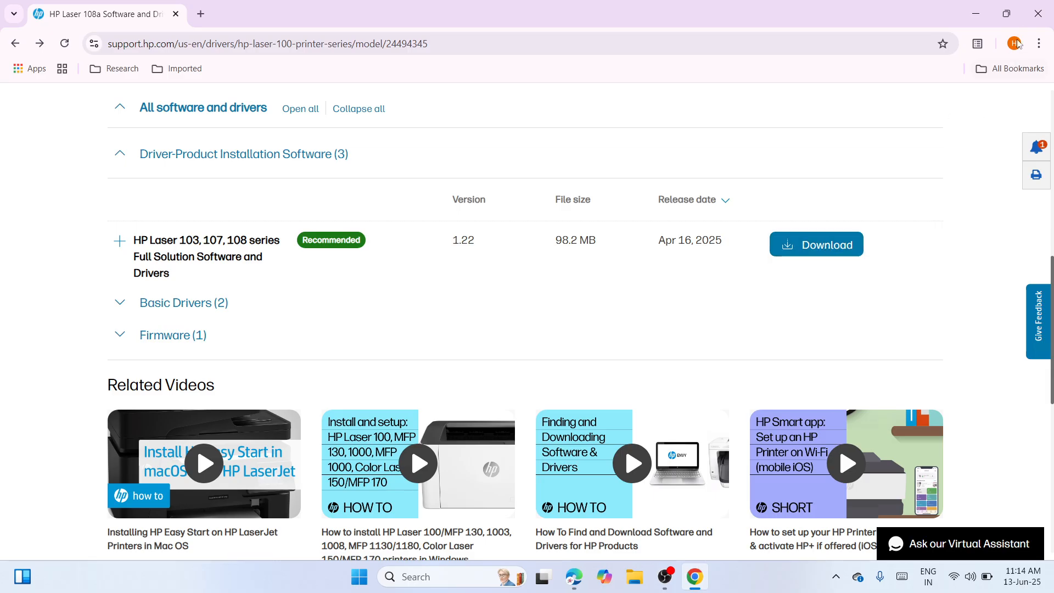
click(1029, 13)
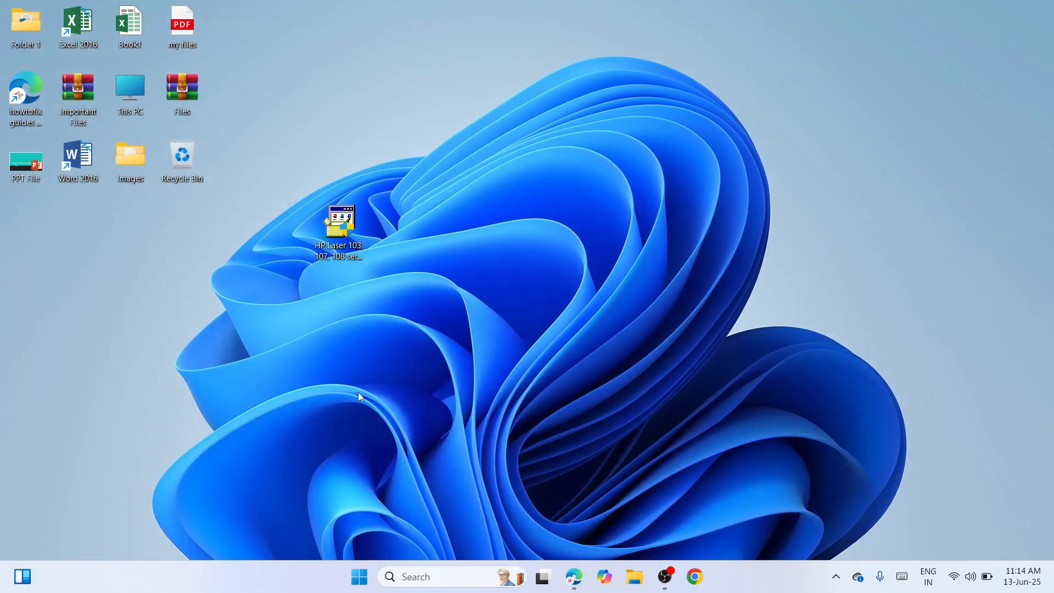
Step: Extract the HP Laser 103, 107, 108 driver package with WinRAR into its own folder and place that folder beside the installer
right_click(340, 222)
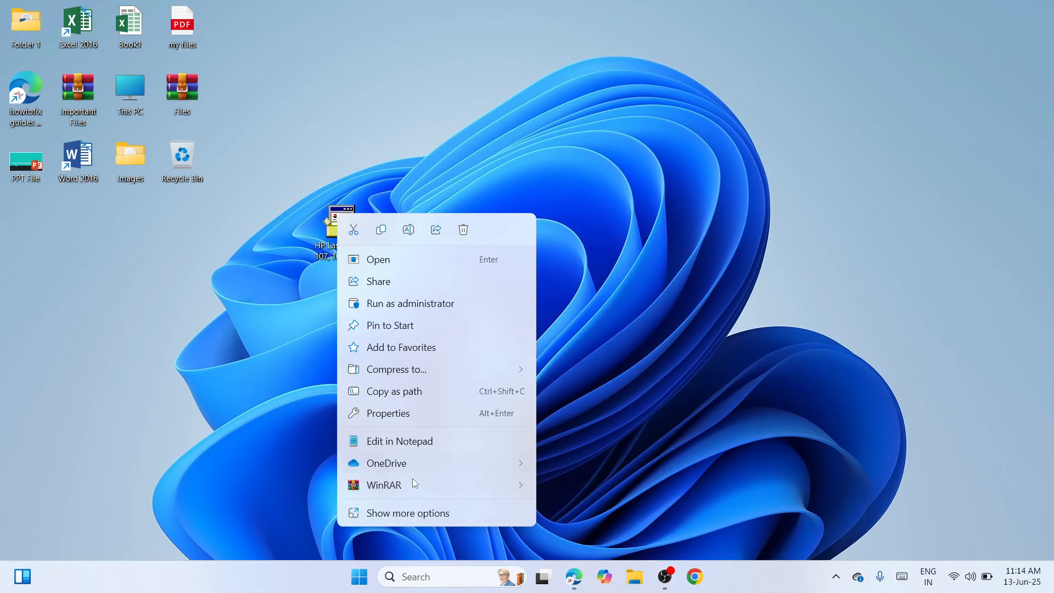
mouse_move(413, 483)
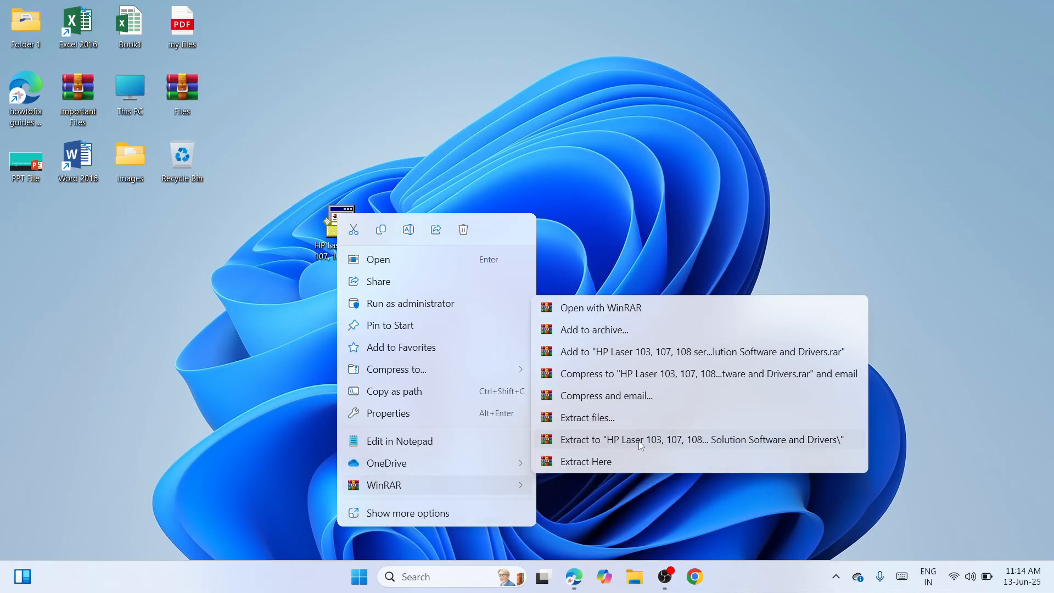
click(638, 441)
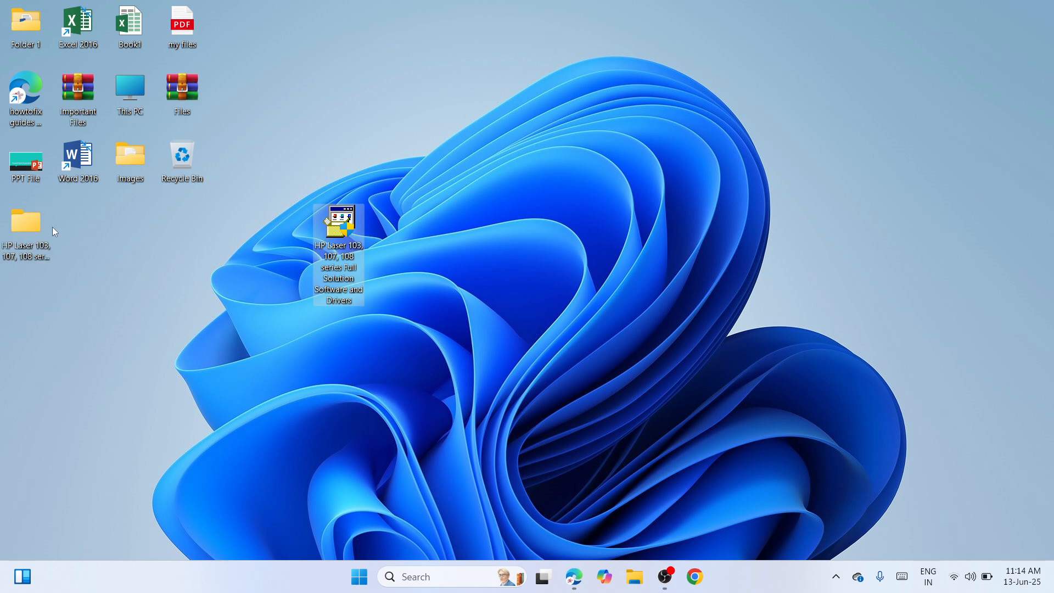
drag(32, 222, 284, 220)
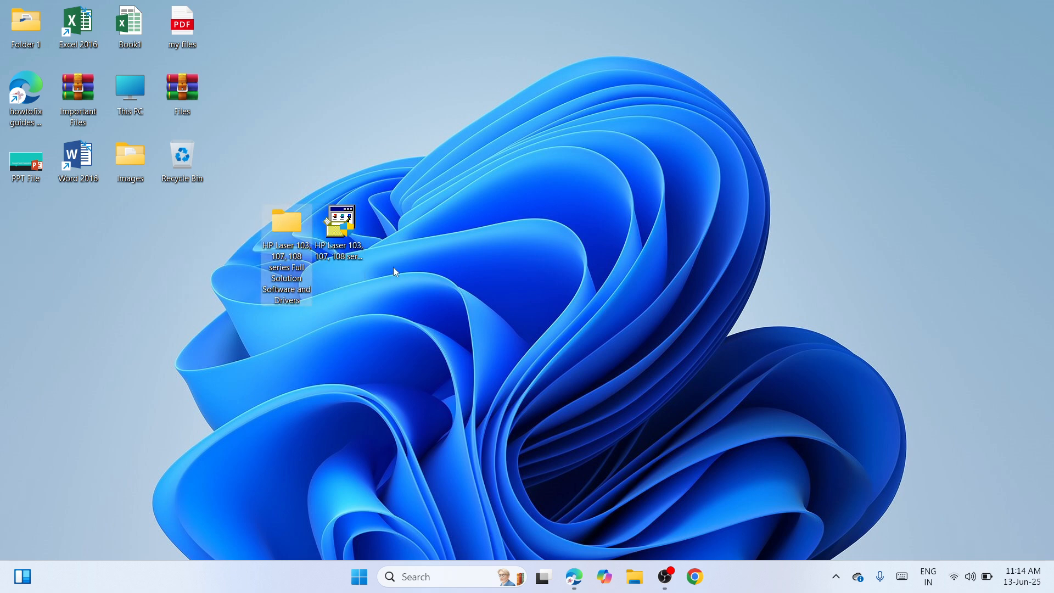
click(378, 404)
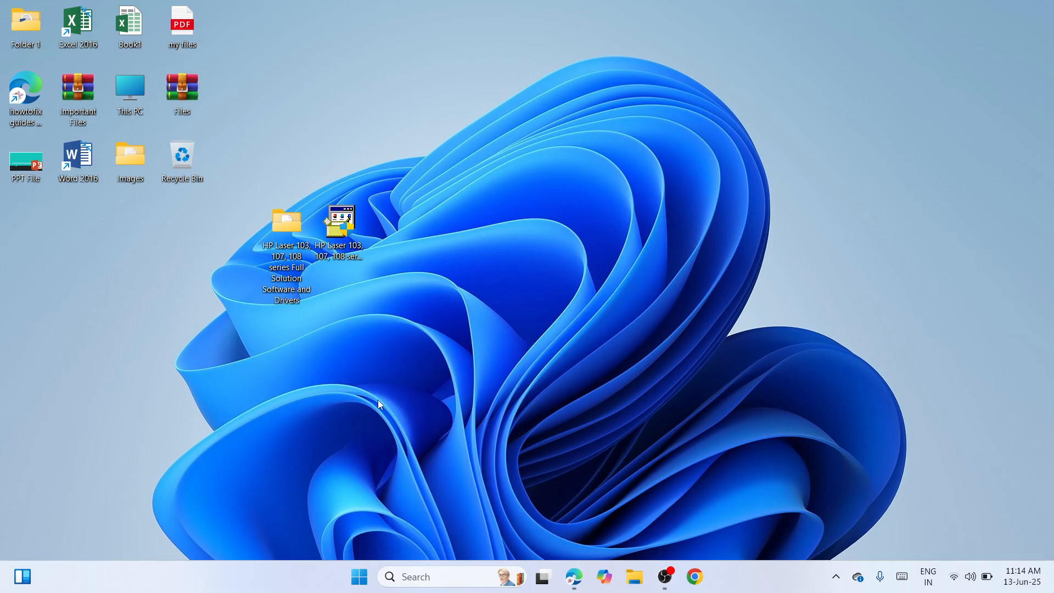
Step: Open the Printers & scanners page in Windows Settings
right_click(359, 581)
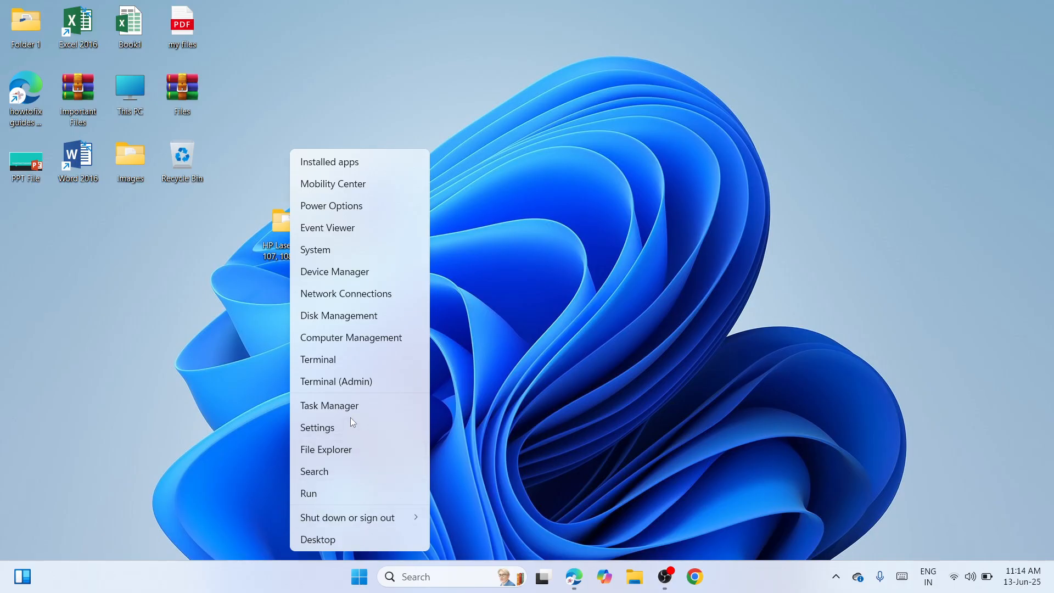
click(352, 430)
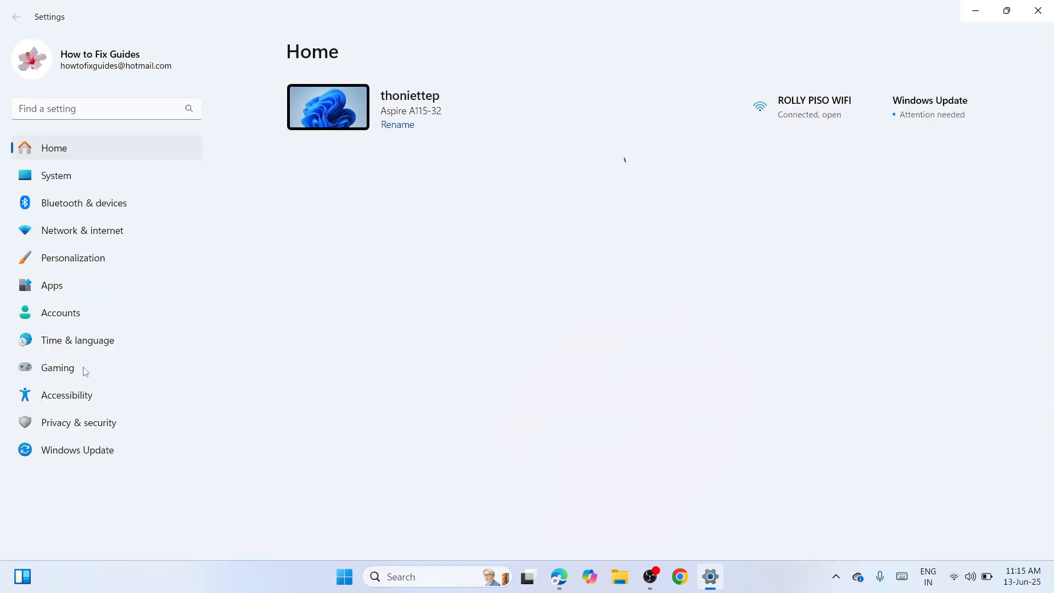
click(119, 204)
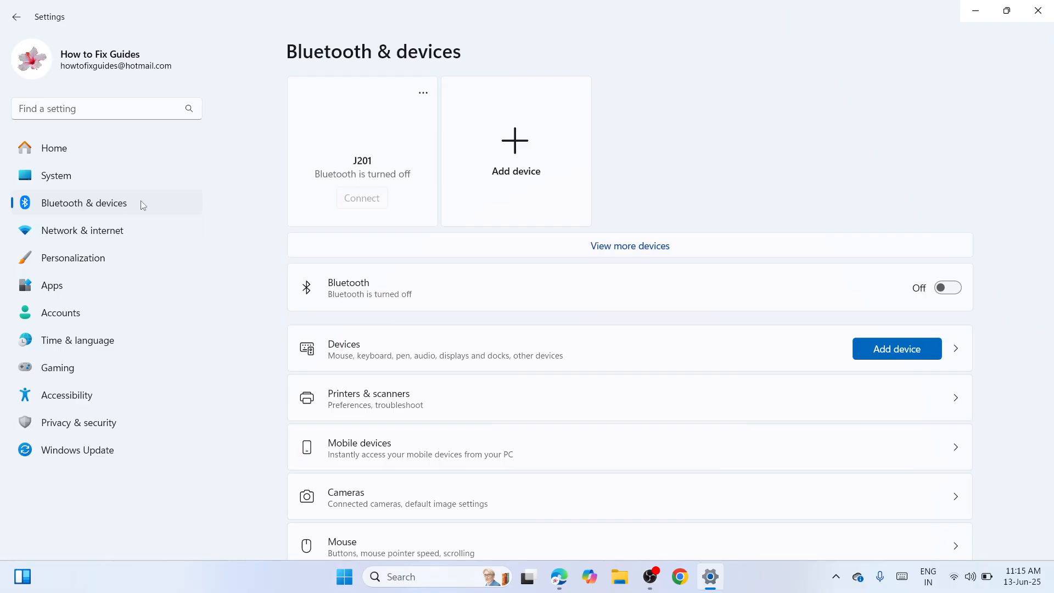
click(658, 407)
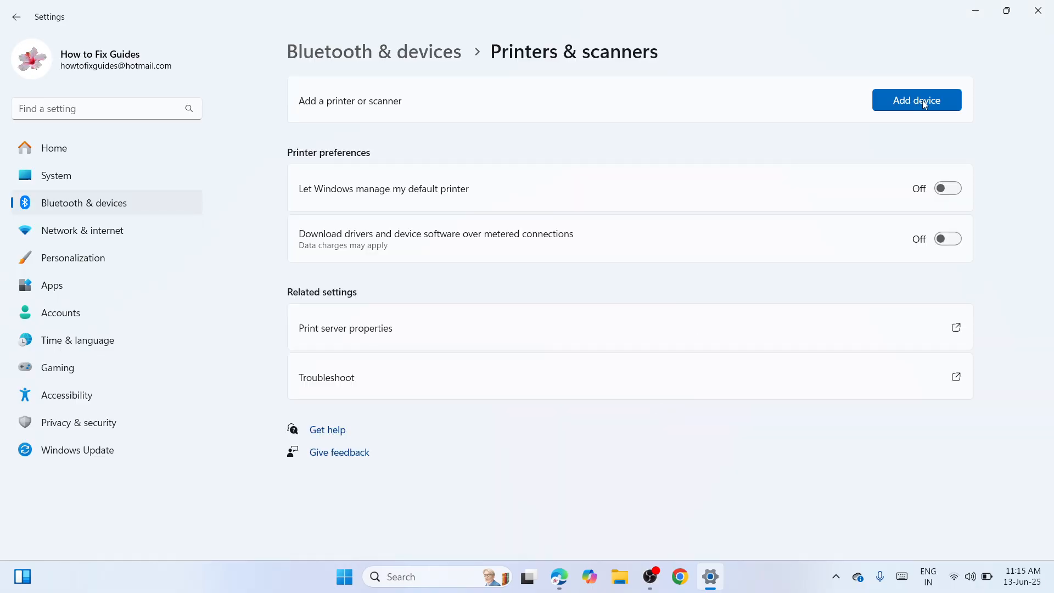
Step: Start adding a printer manually, using the option for a local or network printer with manual settings
click(936, 106)
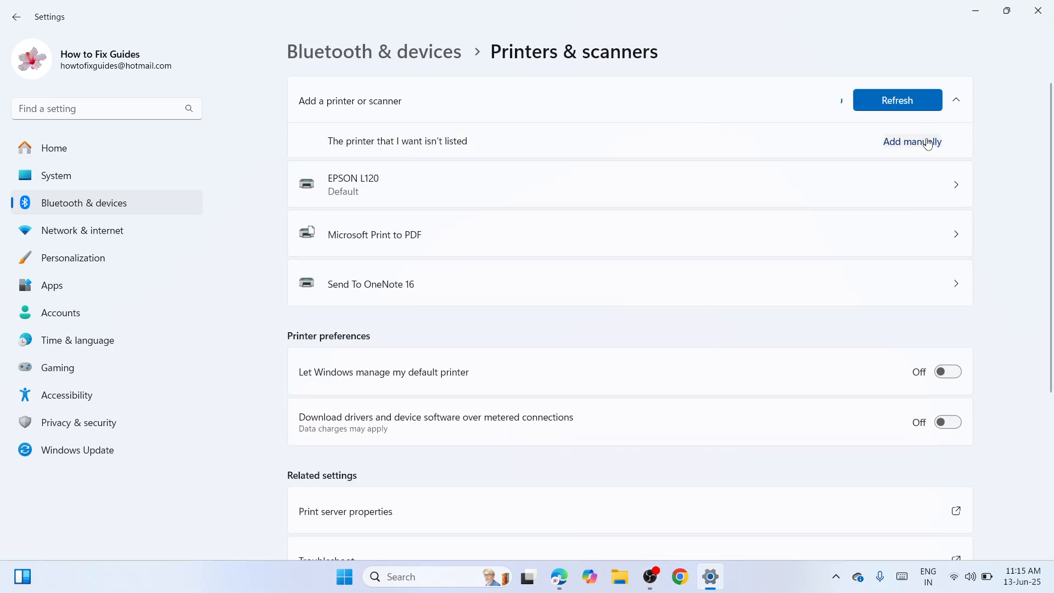
click(927, 144)
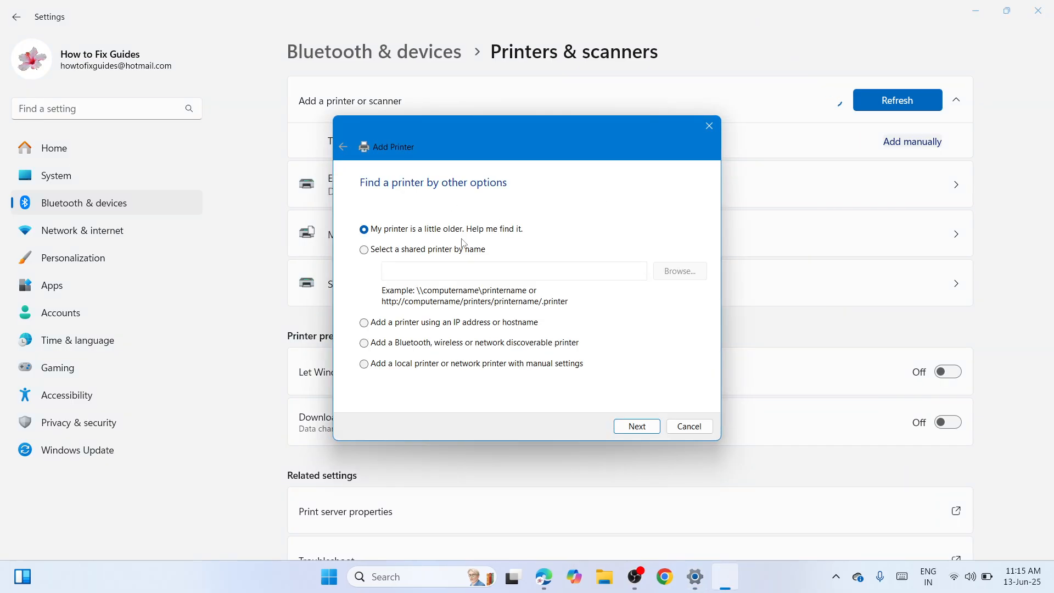
click(471, 366)
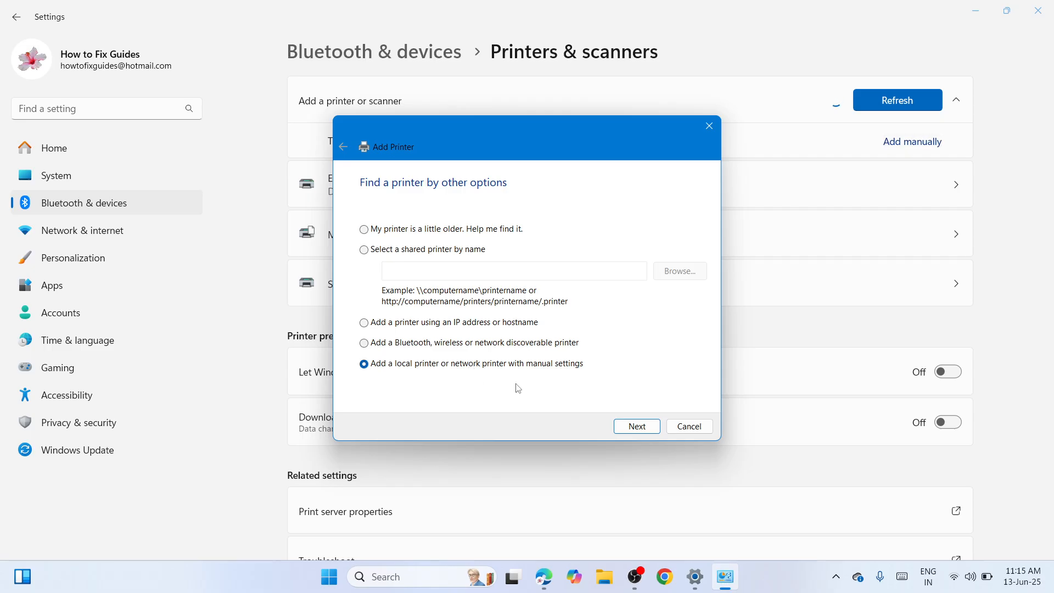
click(636, 428)
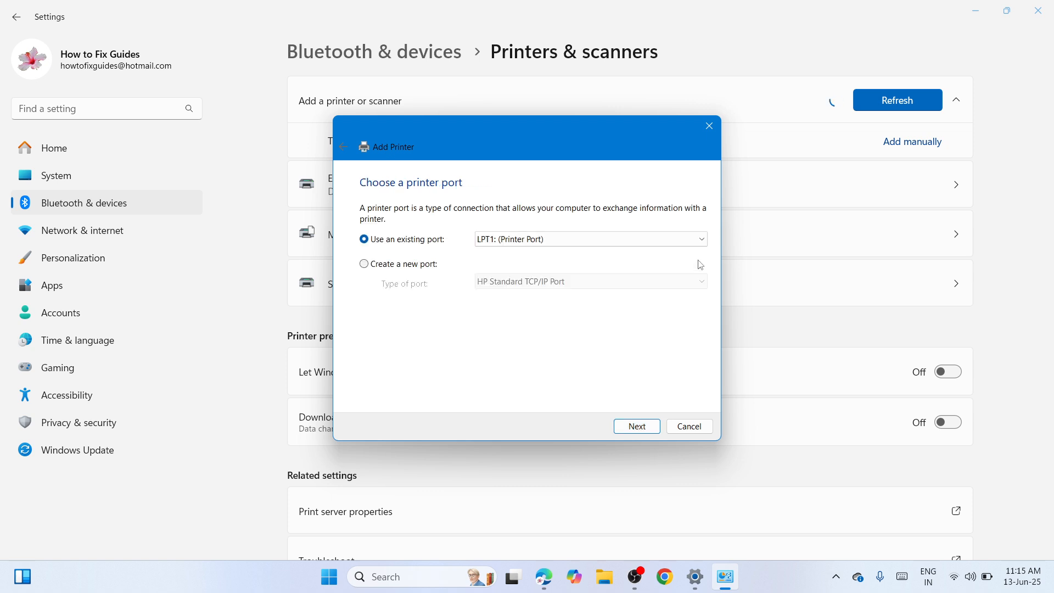
Step: Assign the existing port USB001 (Virtual printer port for USB) to the new printer
click(701, 241)
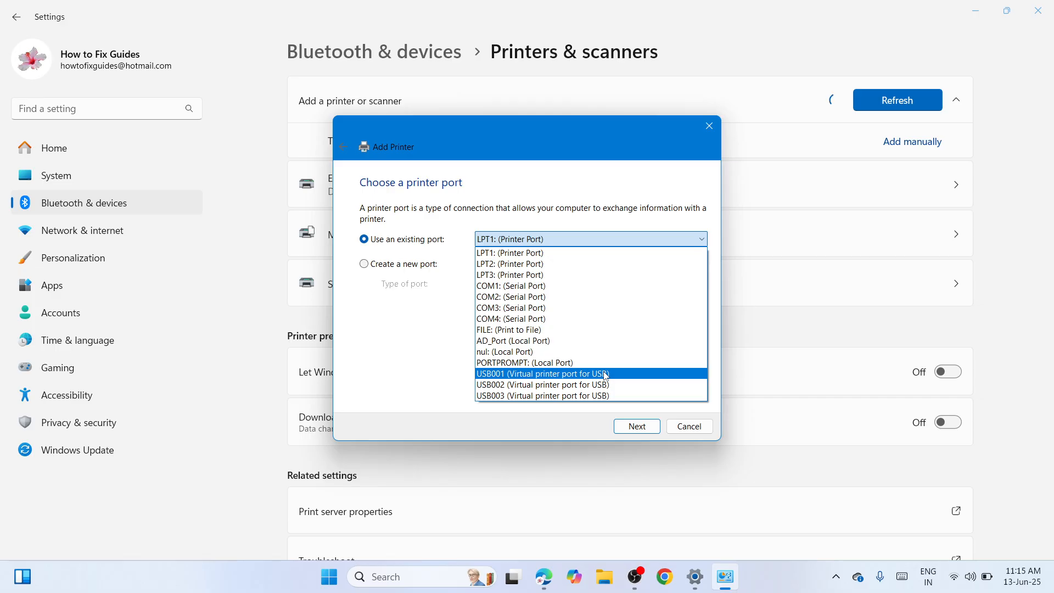
click(605, 373)
click(642, 426)
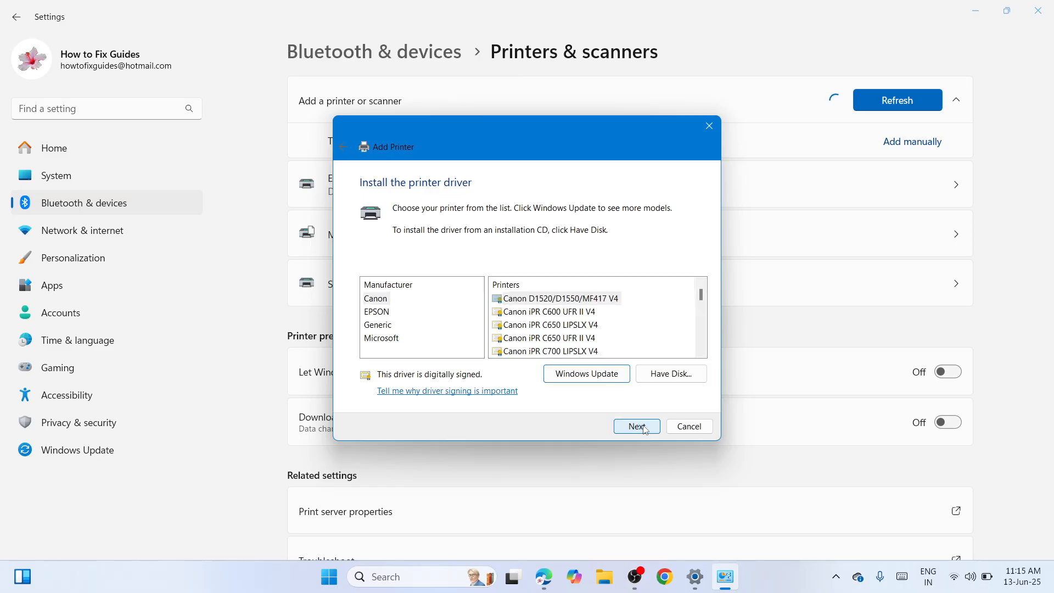
Step: Load the printer driver from disk using HPRestStub.inf in the Printer\SPL subfolder of the extracted HP Laser folder on the desktop
click(670, 373)
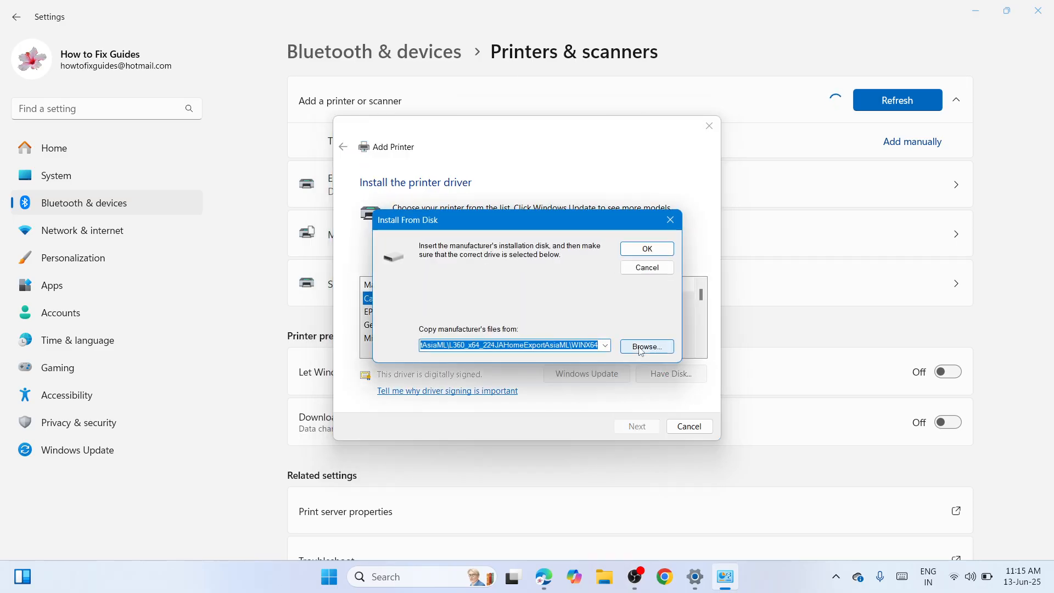
click(640, 347)
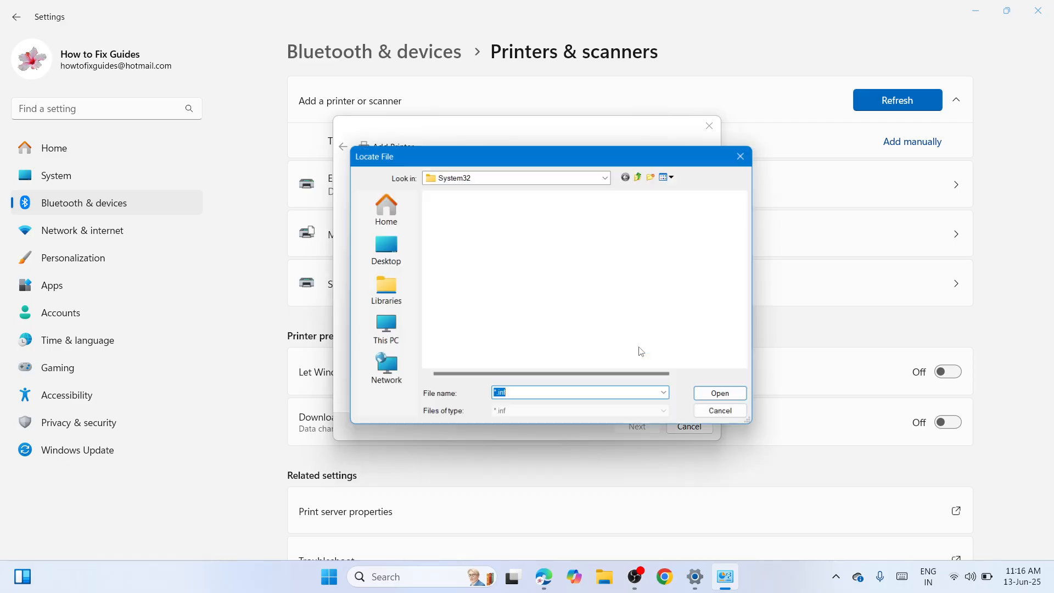
click(379, 251)
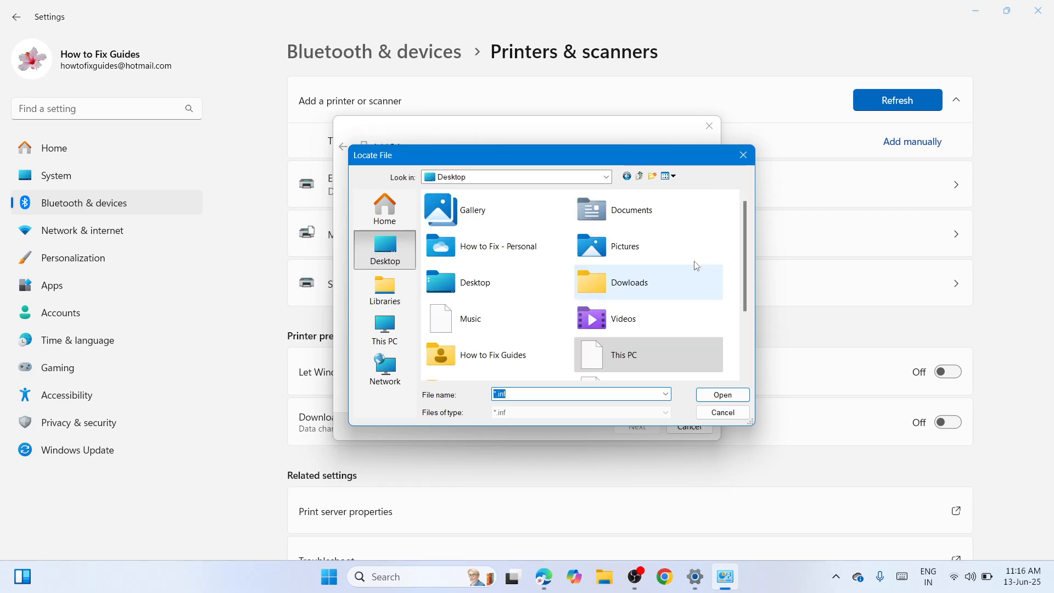
scroll(747, 276, down, 3)
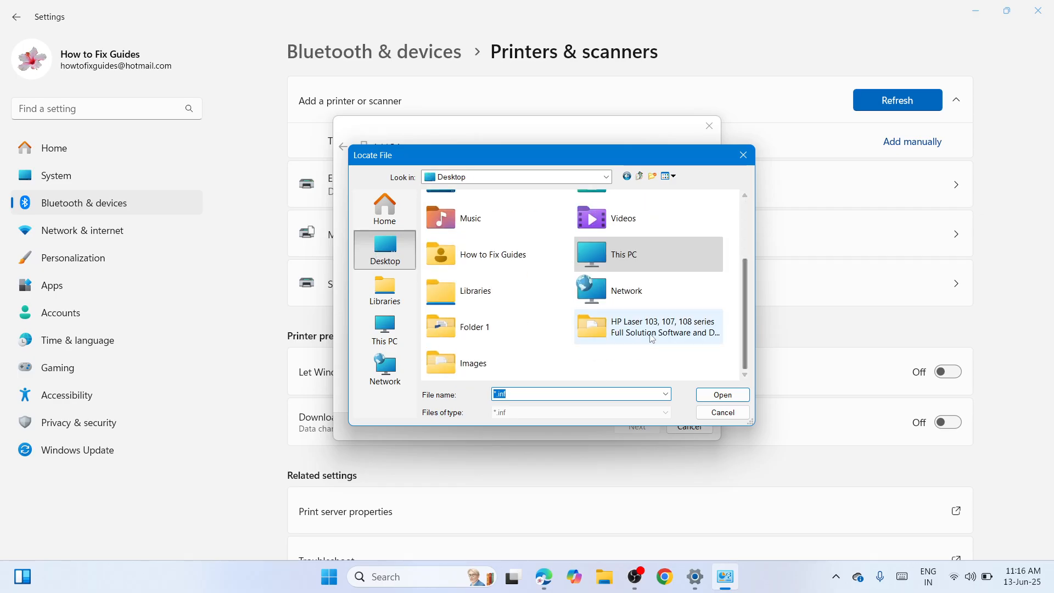
click(679, 337)
double_click(680, 337)
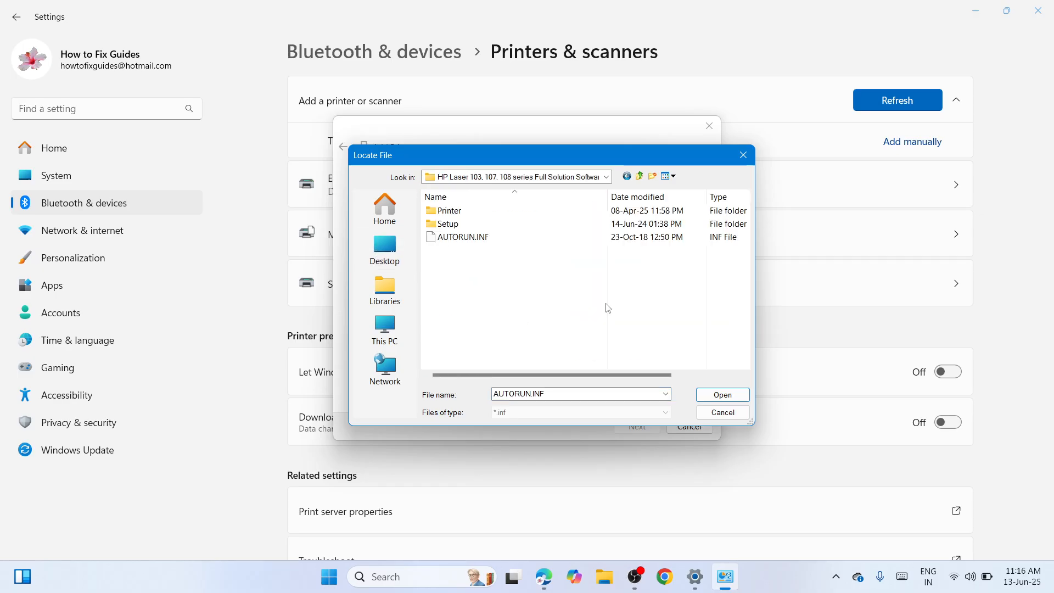
double_click(485, 214)
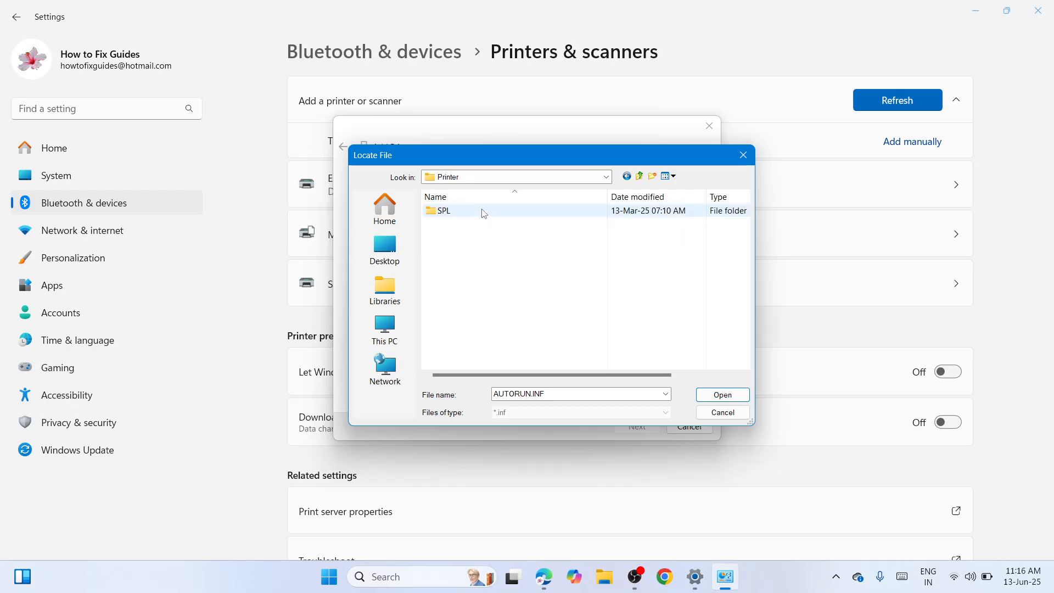
double_click(484, 213)
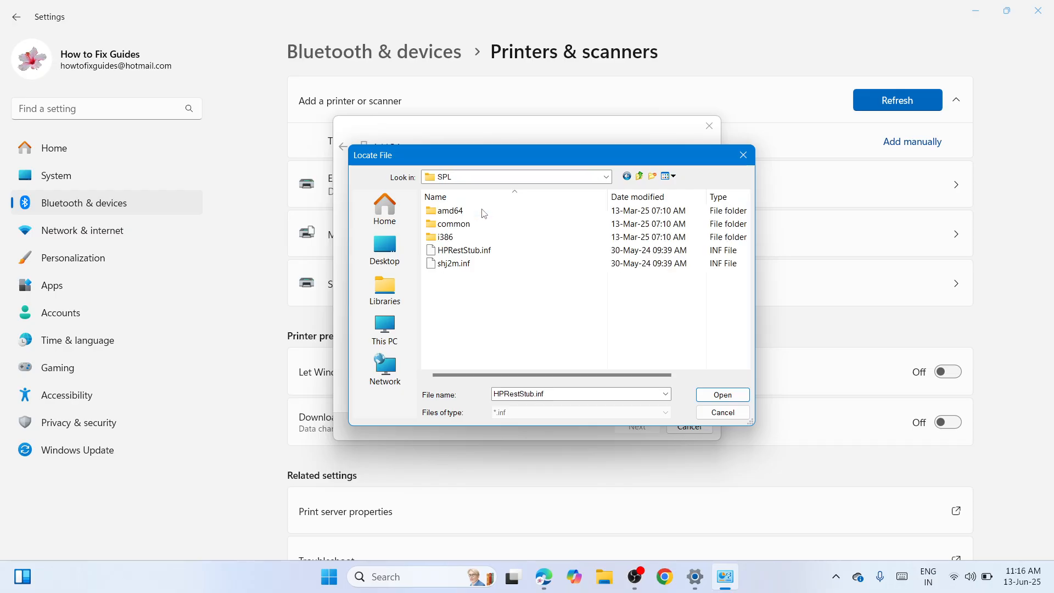
click(472, 250)
click(725, 395)
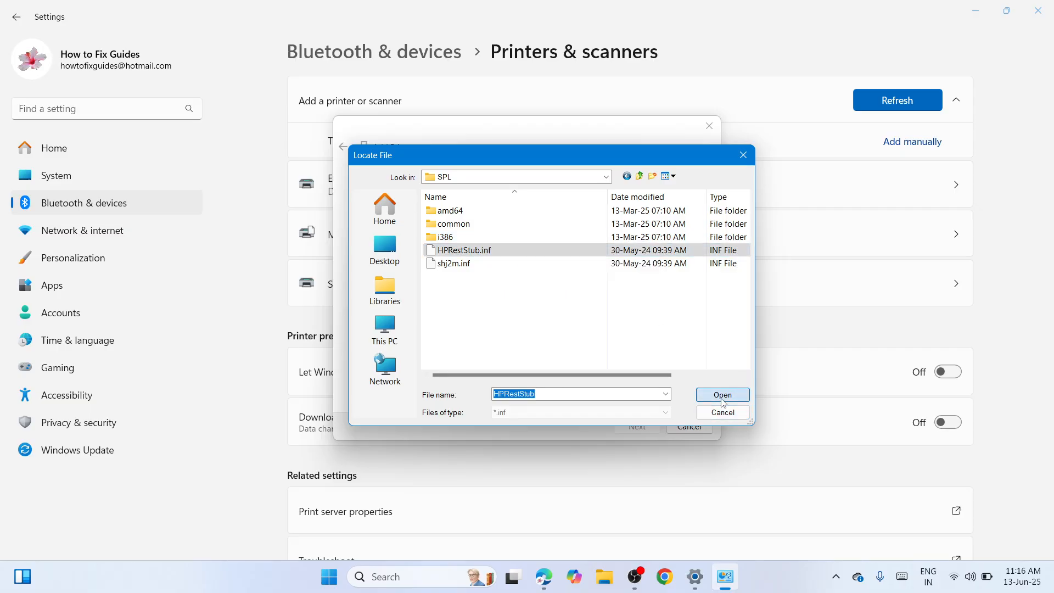
click(636, 250)
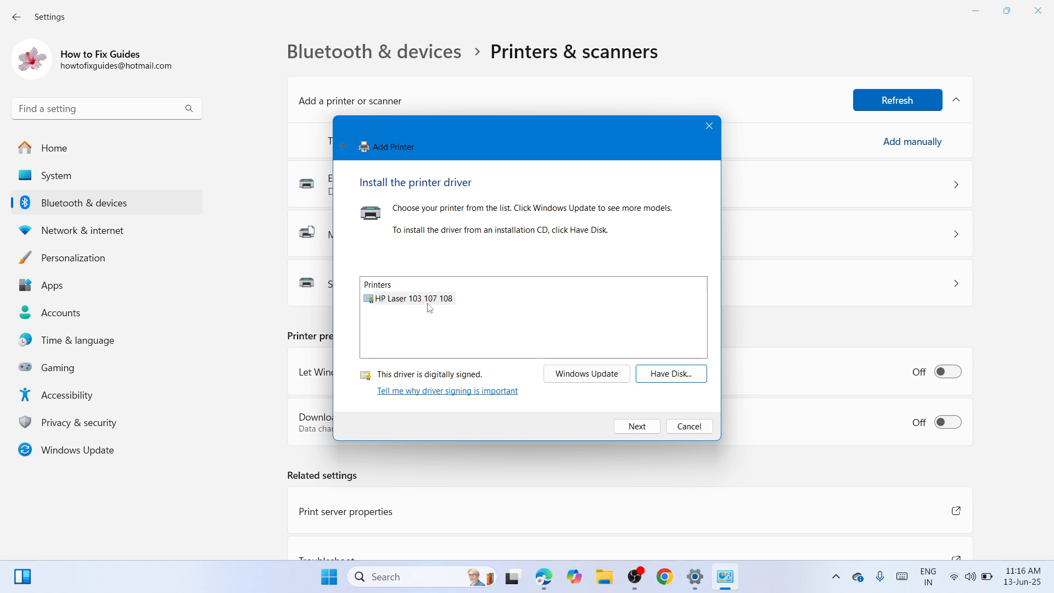
Step: Install the HP Laser 103 107 108 driver and name the printer HP Laser 108a
click(637, 427)
click(533, 207)
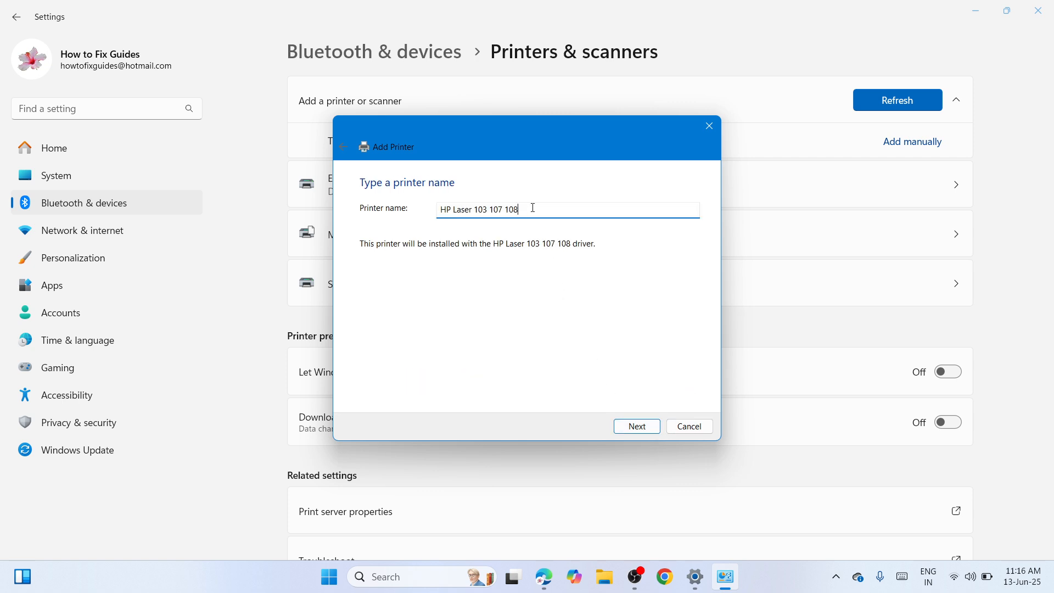
key(BackSpace)
key(BackSpace)
key(BackSpace)
key(BackSpace)
key(BackSpace)
key(BackSpace)
key(BackSpace)
key(BackSpace)
key(BackSpace)
text(8a)
click(643, 433)
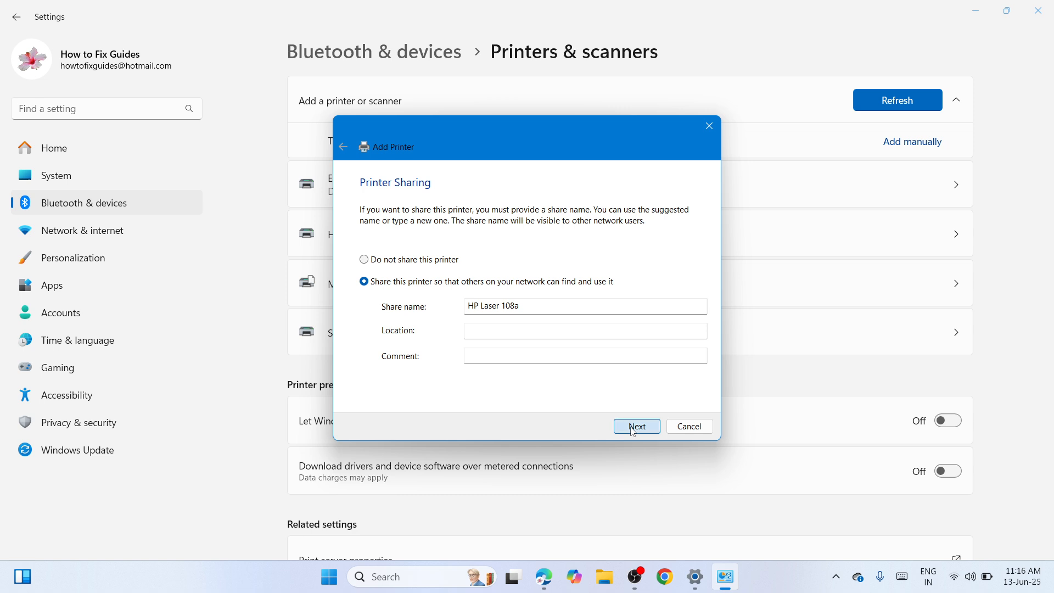
Step: Finish adding the printer, shared on the network as HP Laser 108a, and open its settings page
click(633, 432)
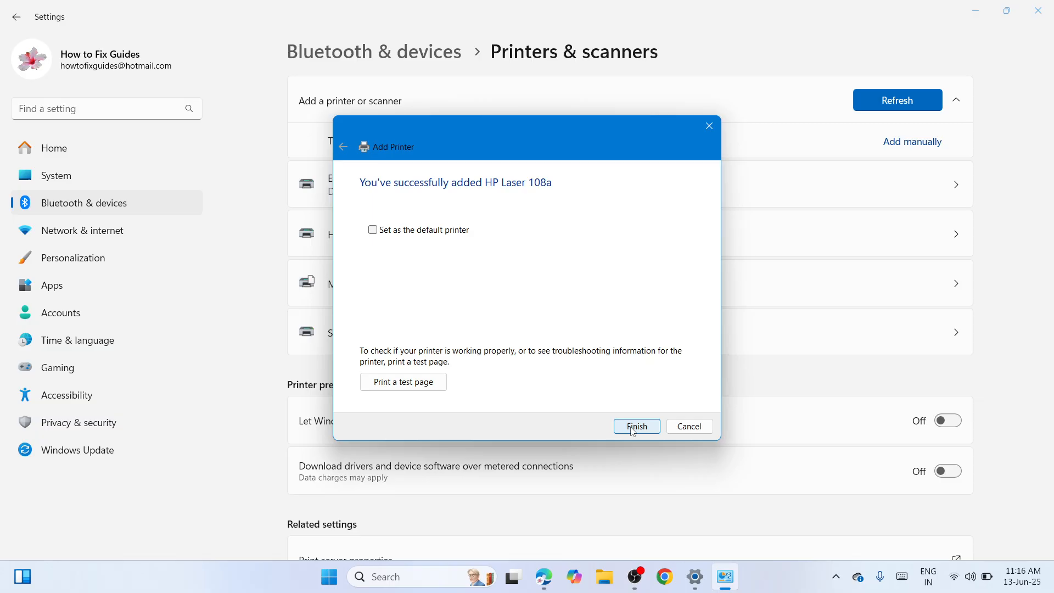
click(634, 432)
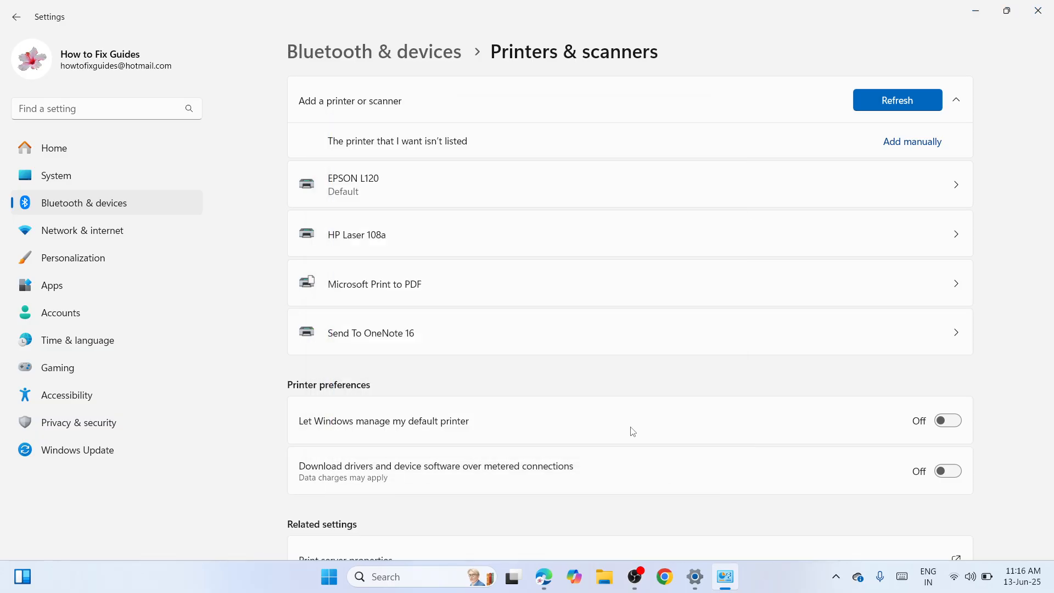
click(709, 247)
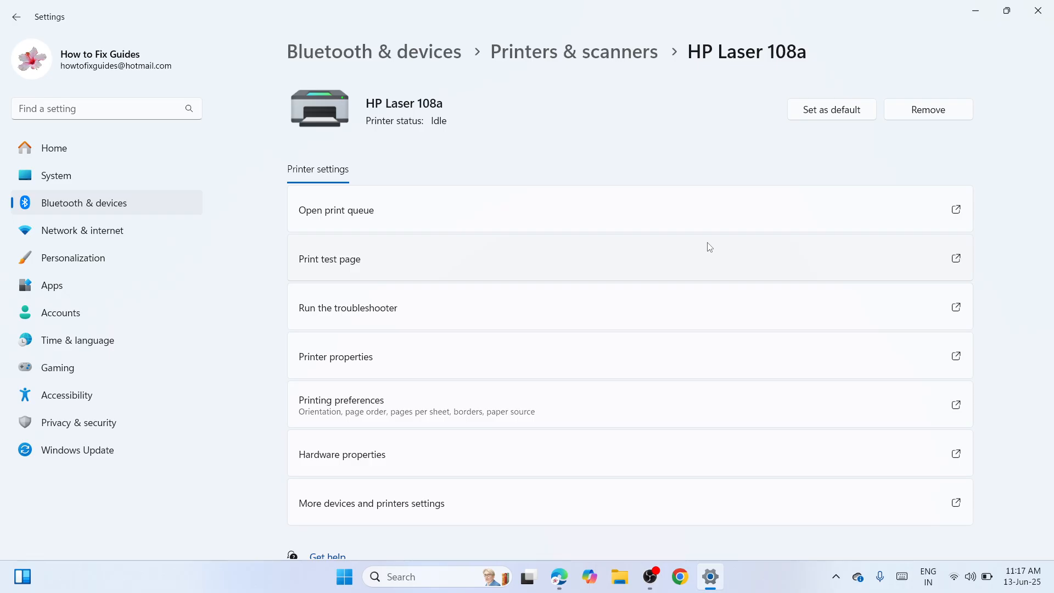
click(651, 579)
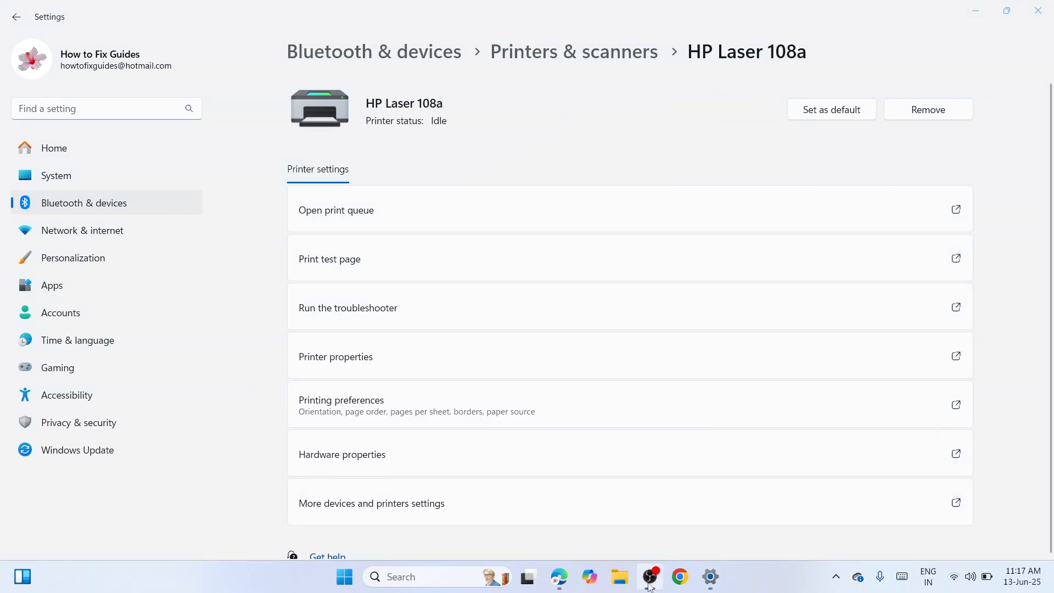